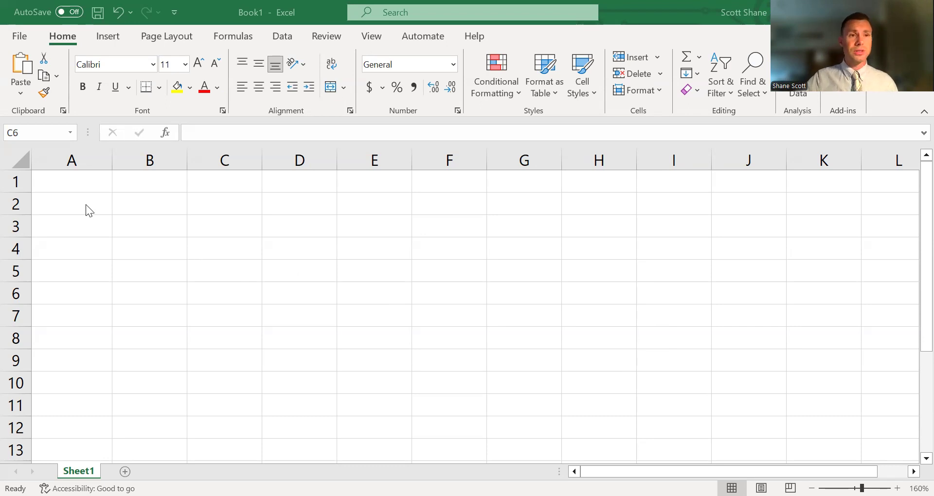
# Enter the headings Item in A2 and Price per item in B2, and autofit column B to its heading.
pyautogui.click(65, 203)
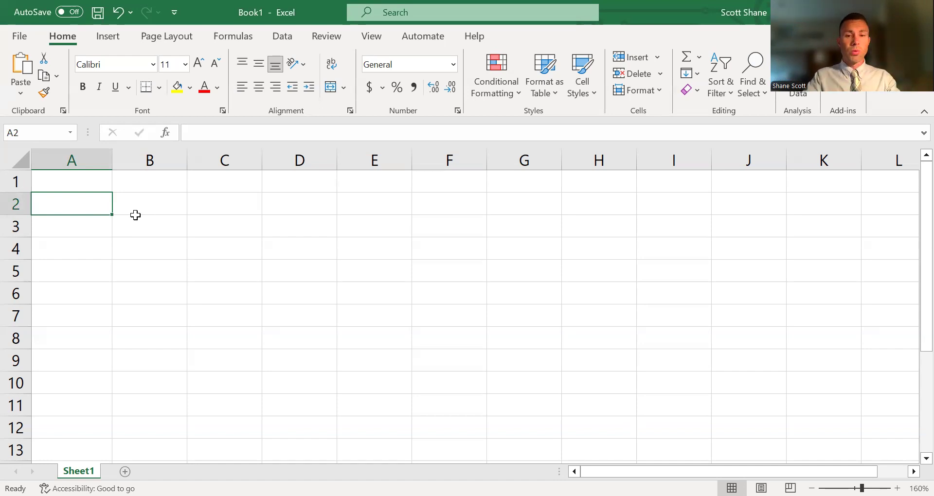
pyautogui.write('Item')
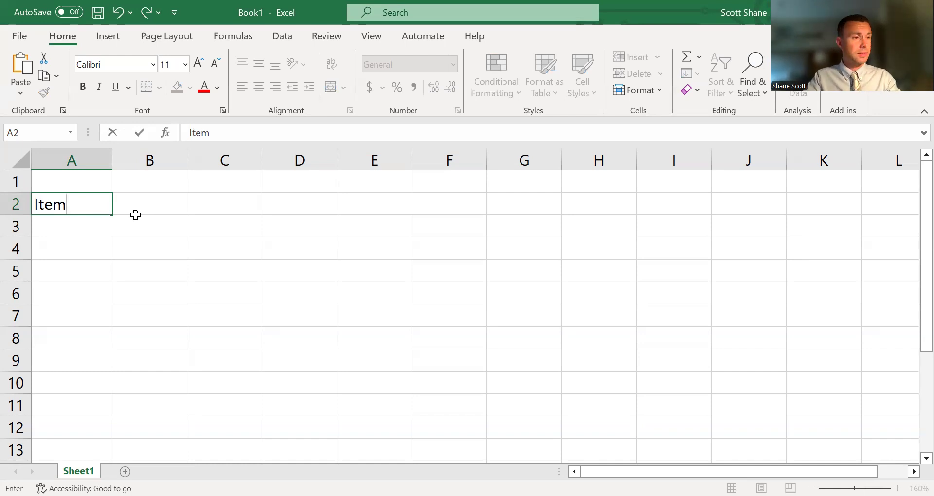
pyautogui.press('Tab')
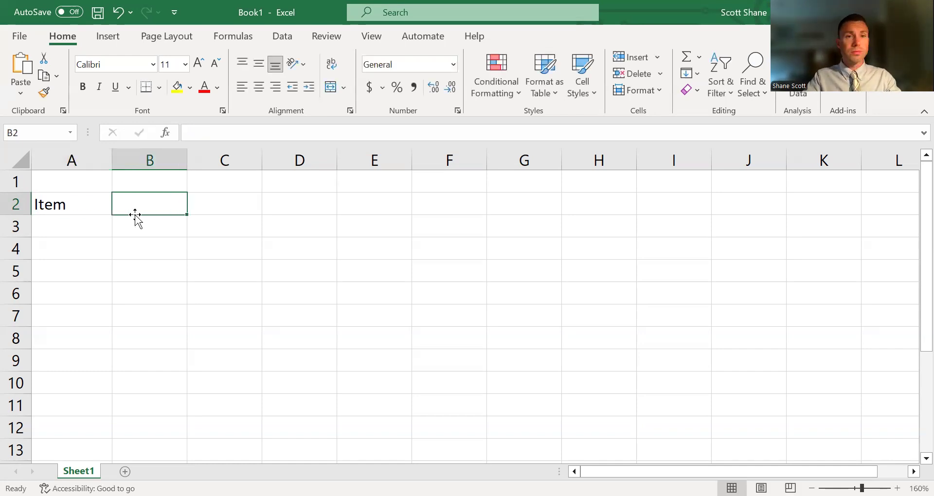
pyautogui.write('Price per ')
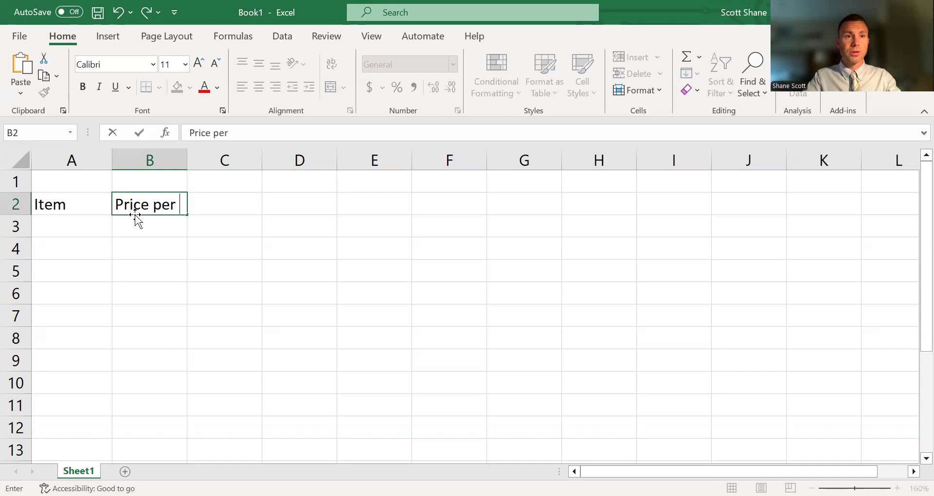
pyautogui.write('item')
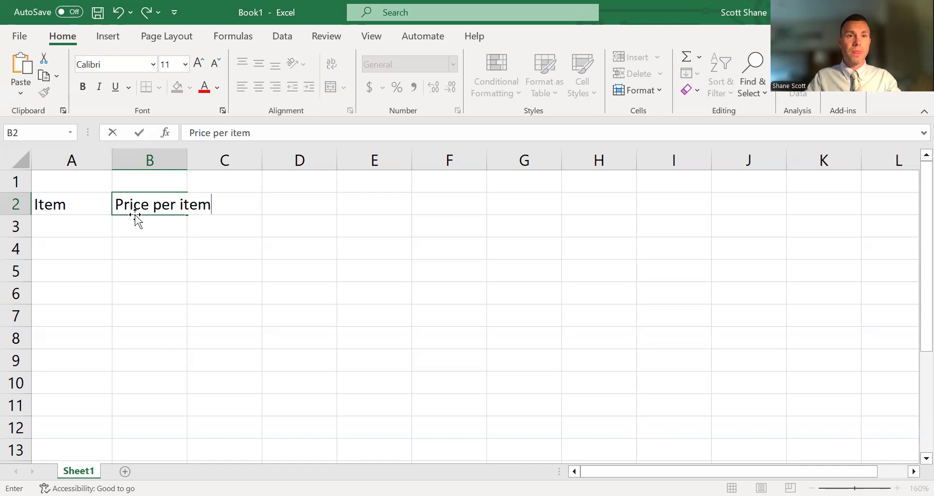
pyautogui.click(273, 268)
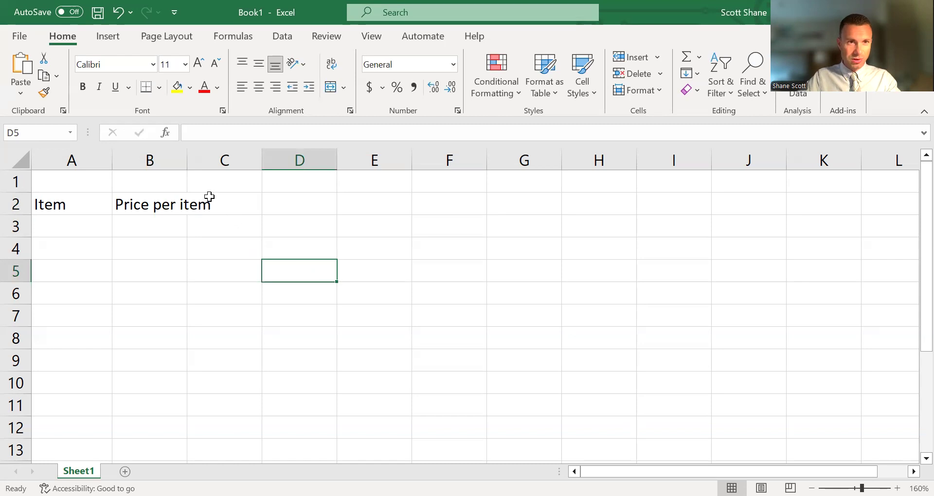
pyautogui.doubleClick(186, 156)
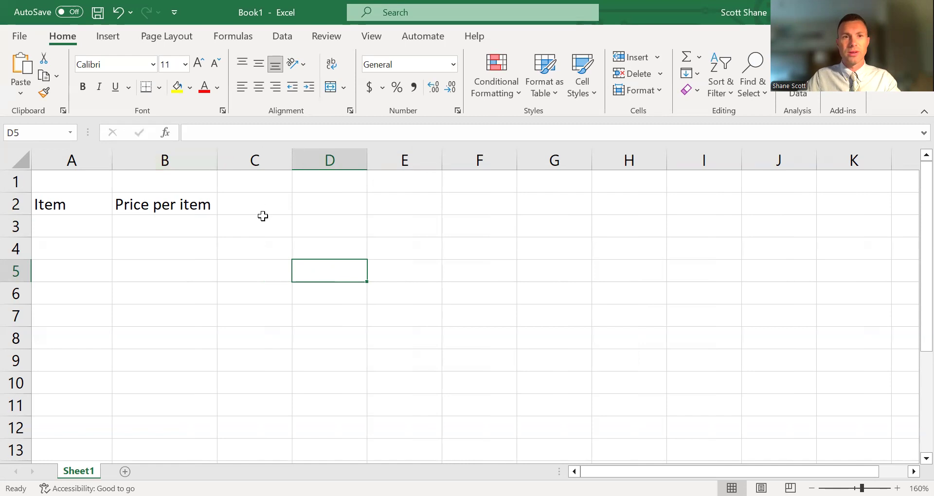
# Add the headings Quantity in C2 and Total Cost in D2.
pyautogui.click(253, 203)
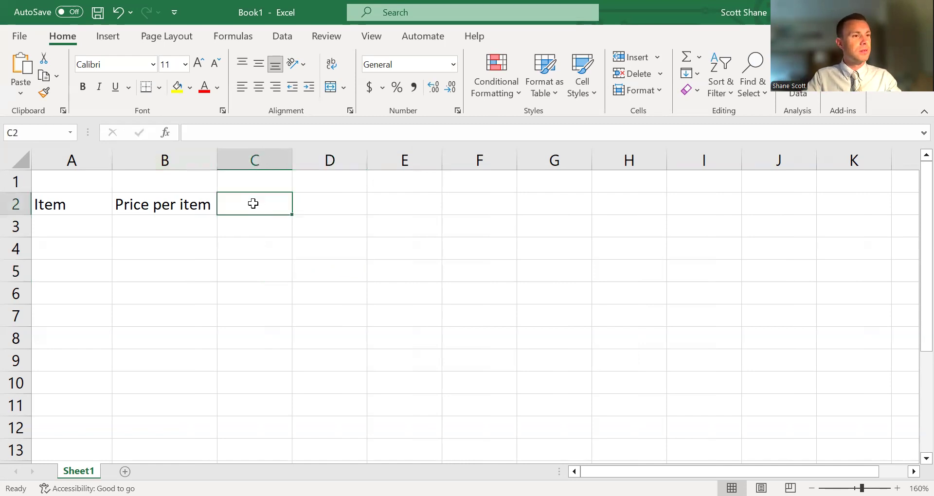
pyautogui.write('Quantity')
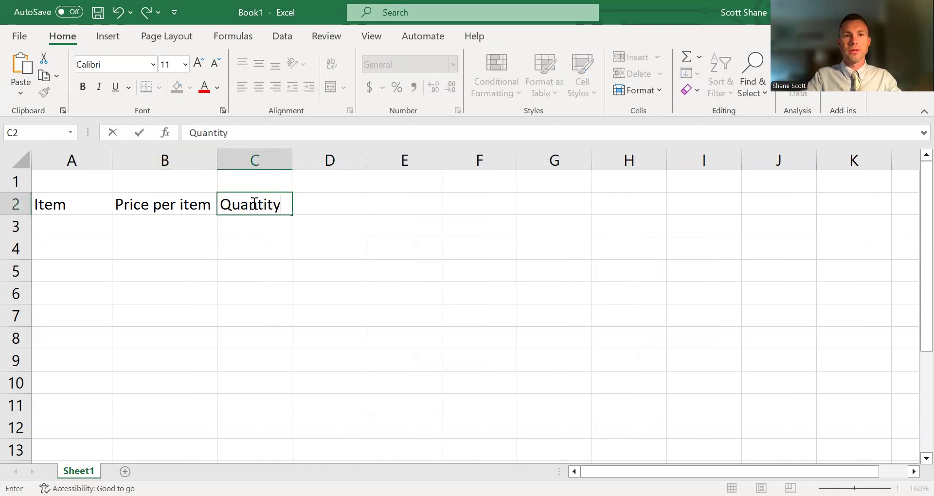
pyautogui.press('Tab')
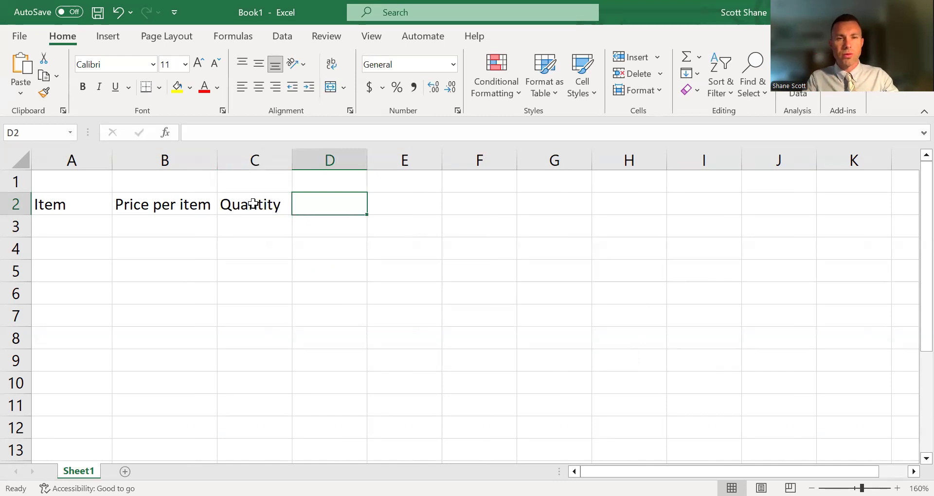
pyautogui.write('Tota')
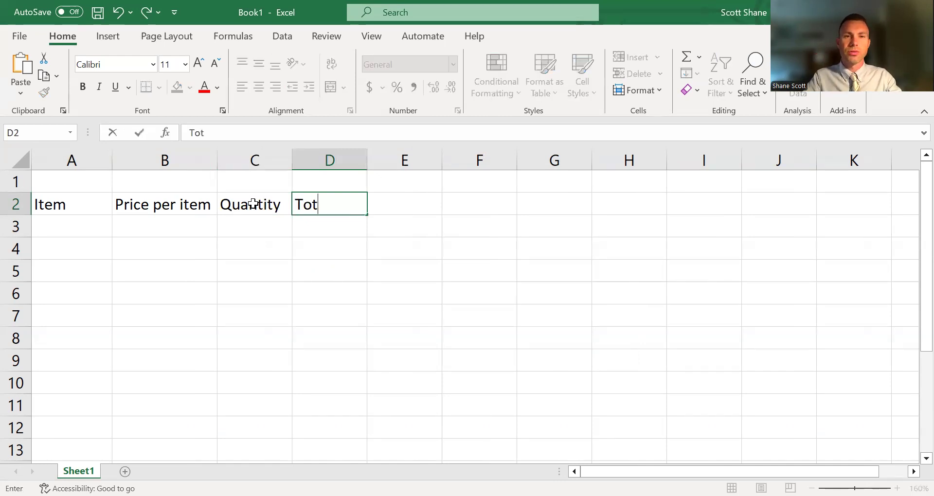
pyautogui.press('BackSpace')
pyautogui.press('BackSpace')
pyautogui.write('tal Cost')
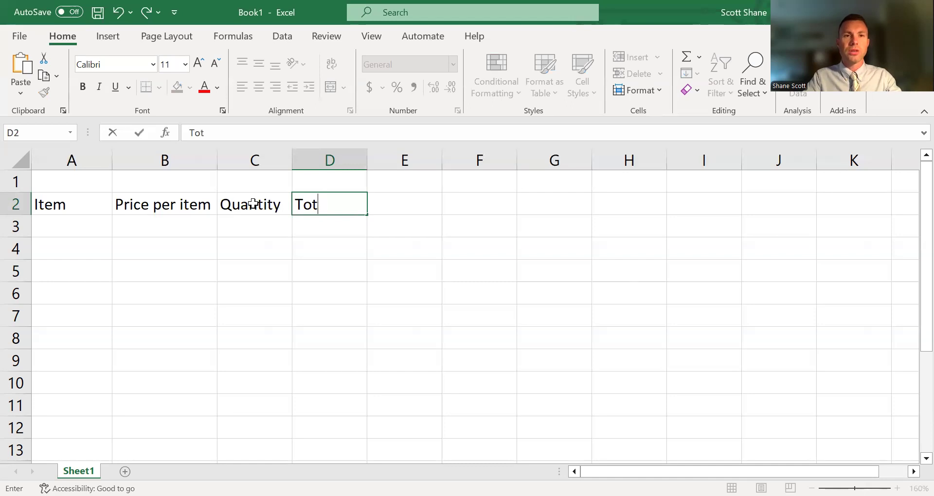
pyautogui.hotkey('ctrl', 'Return')
pyautogui.press('Return')
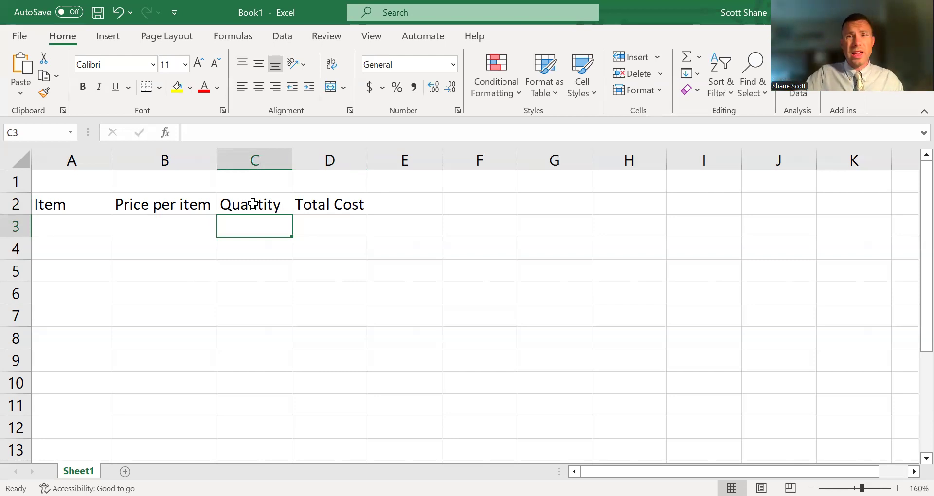
# Make the headings in A2:D2 bold and centre them.
pyautogui.moveTo(341, 202); pyautogui.dragTo(67, 203)
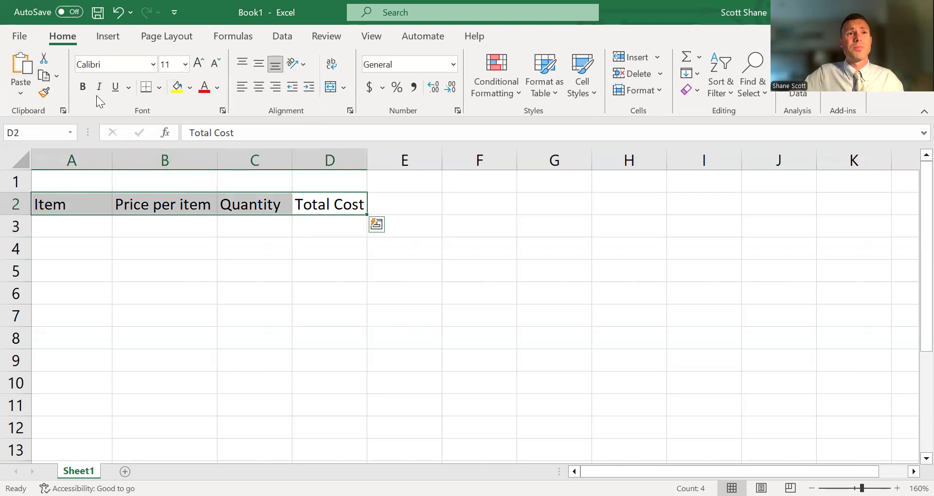
pyautogui.click(84, 88)
pyautogui.click(259, 88)
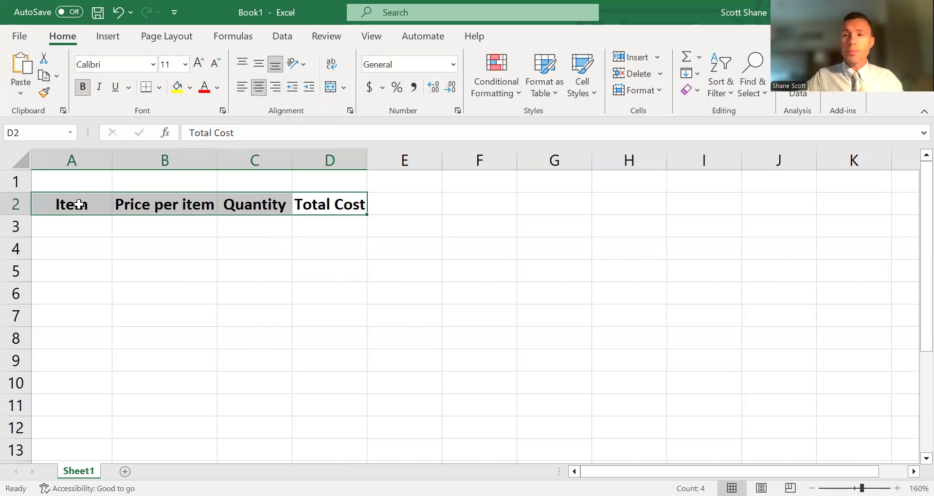
pyautogui.click(79, 205)
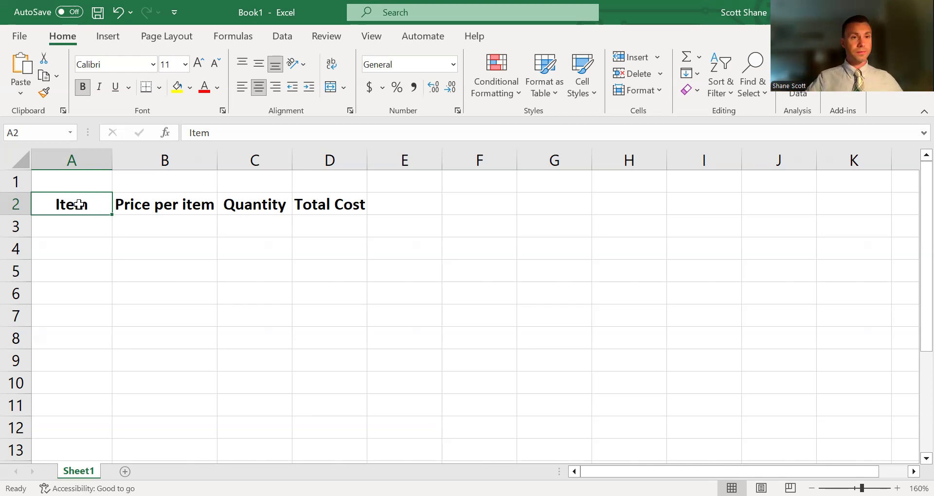
# List the items Milk, Bread, Eggs and Takis in cells A3 to A6.
pyautogui.click(79, 232)
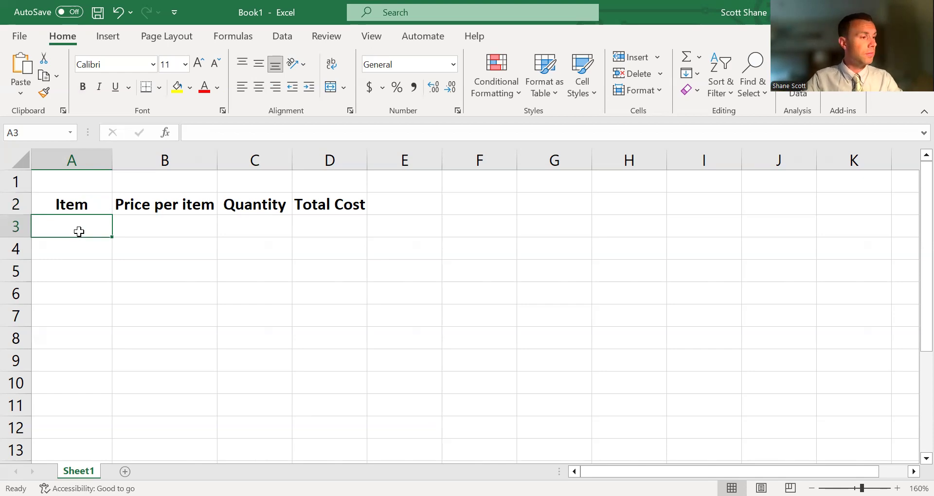
pyautogui.write('Milke')
pyautogui.press('BackSpace')
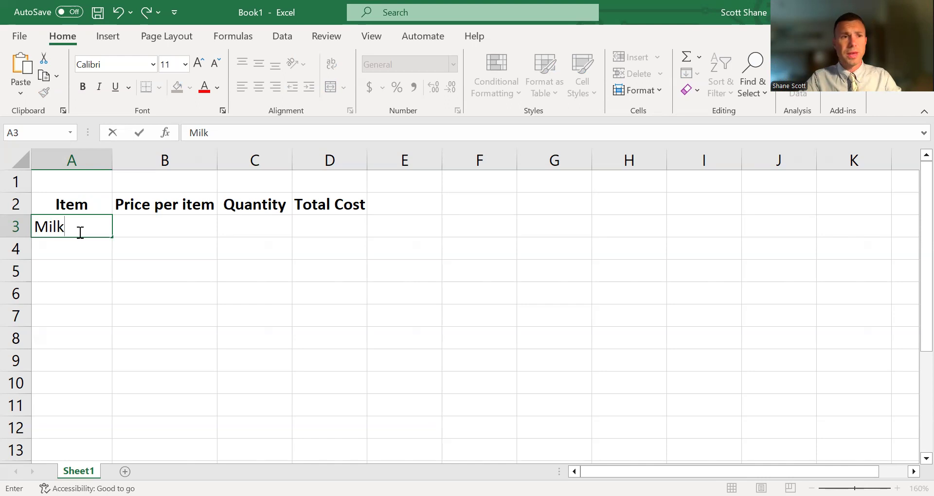
pyautogui.press('Return')
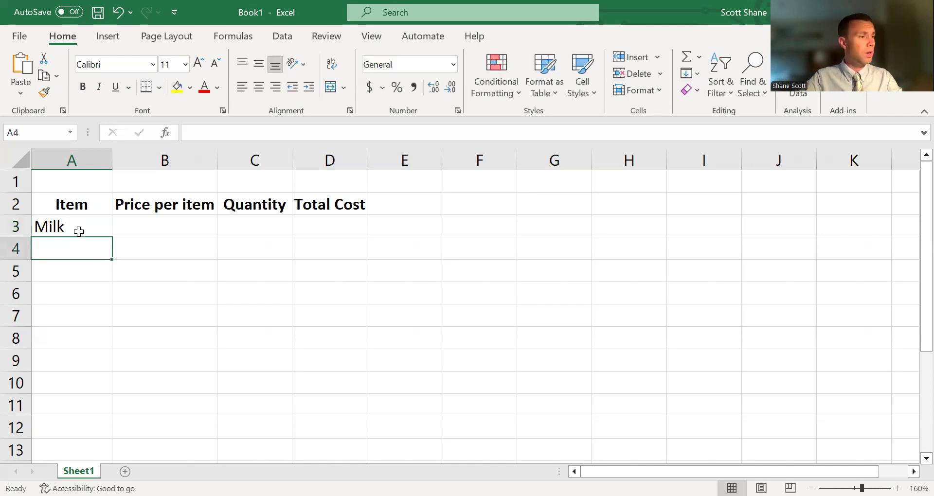
pyautogui.write('Bread')
pyautogui.press('Return')
pyautogui.write('Eggs')
pyautogui.press('Return')
pyautogui.write('T')
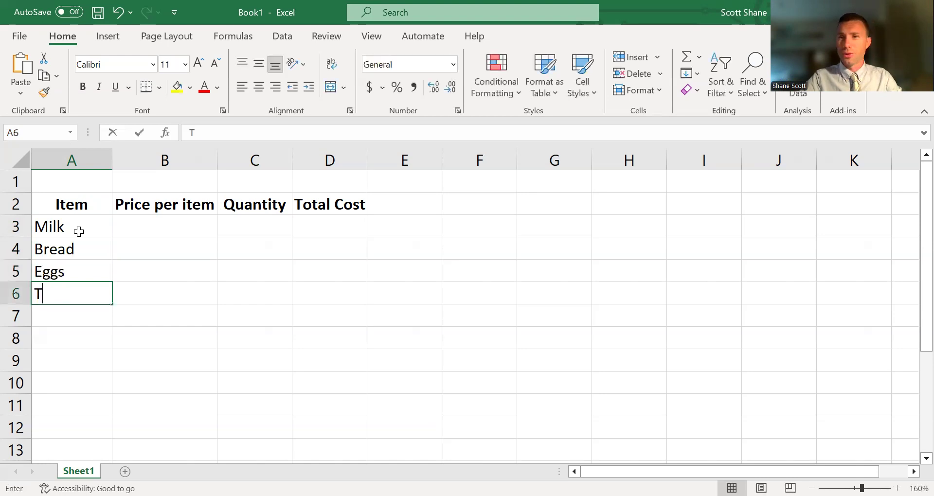
pyautogui.write('akis')
pyautogui.press('Return')
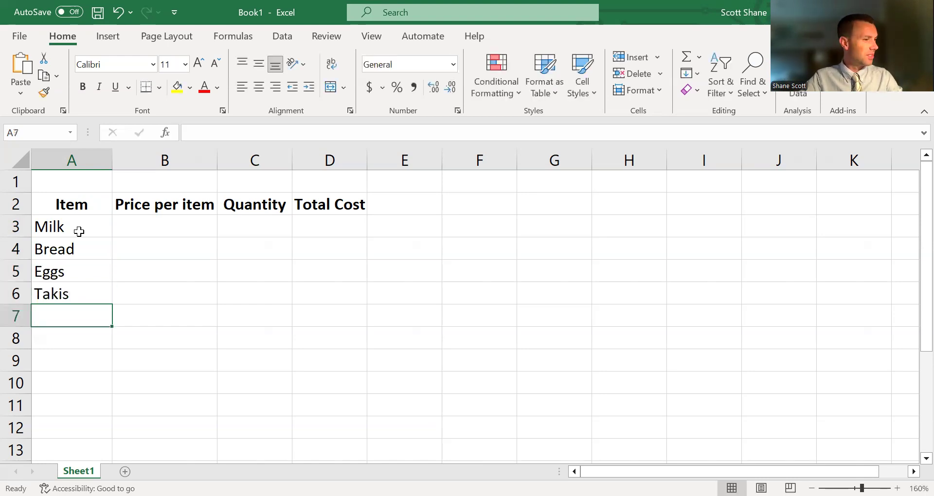
# Continue the item list with Turkey Meat, Apples (1 dozen), Cheese (slices) and Pretzel Slices in cells A7 to A10.
pyautogui.write('Turkey Meat')
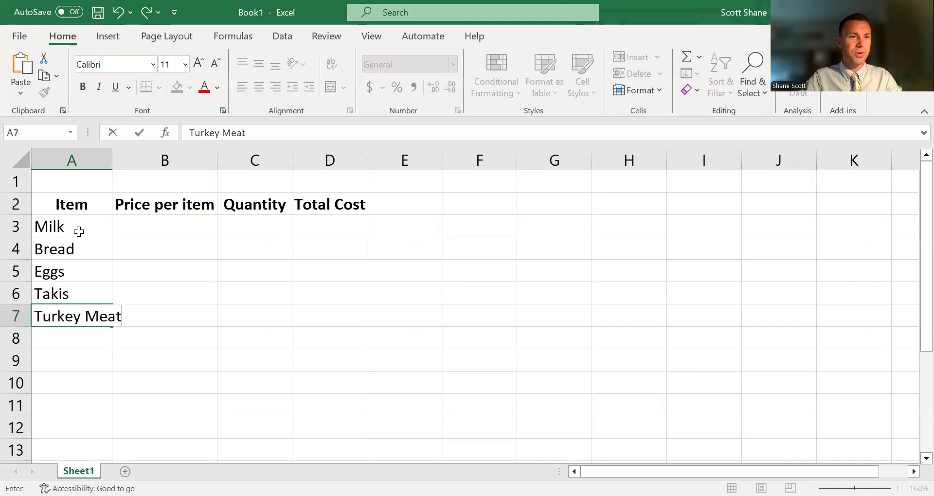
pyautogui.press('Return')
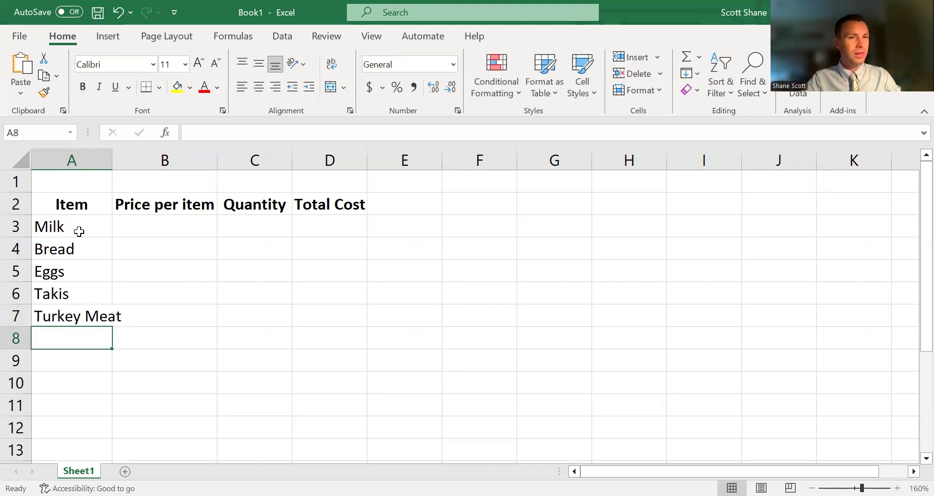
pyautogui.write('Apples (1 dozen)')
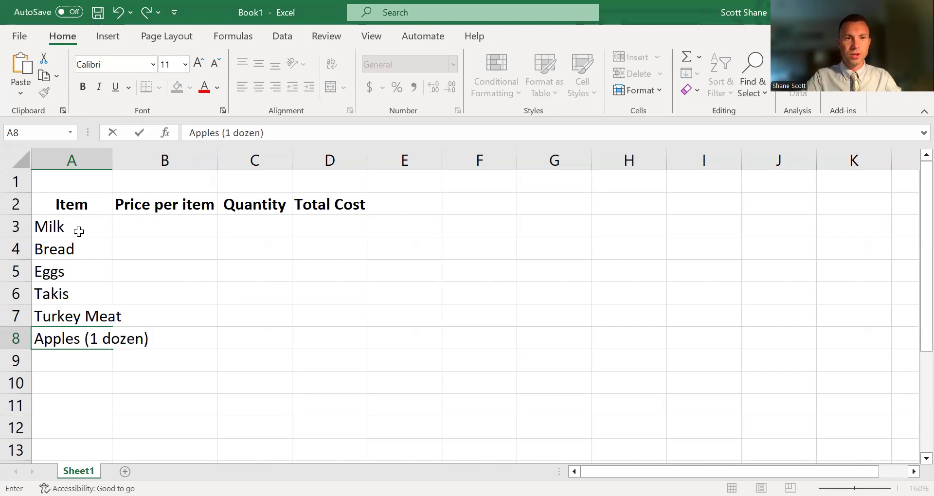
pyautogui.press('Return')
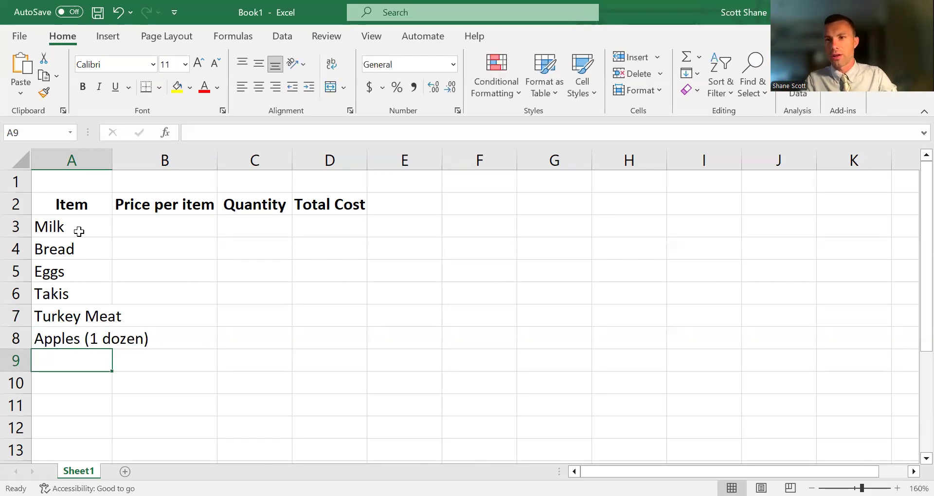
pyautogui.write('Che')
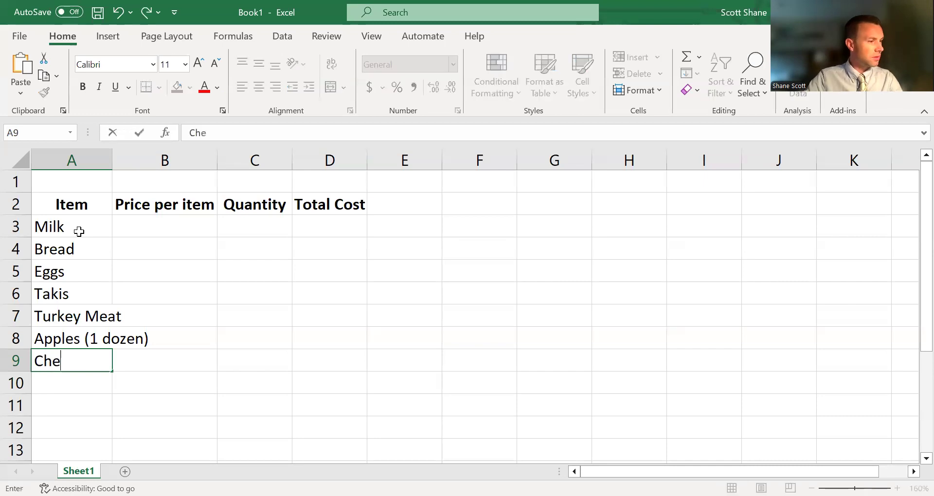
pyautogui.write('ese (slices)')
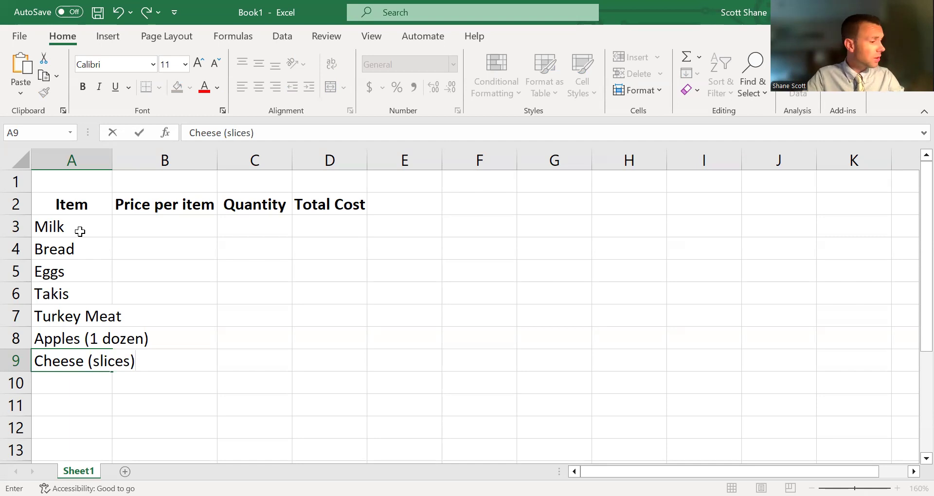
pyautogui.press('Return')
pyautogui.write('Pretzel Slict')
pyautogui.press('BackSpace')
pyautogui.write('es')
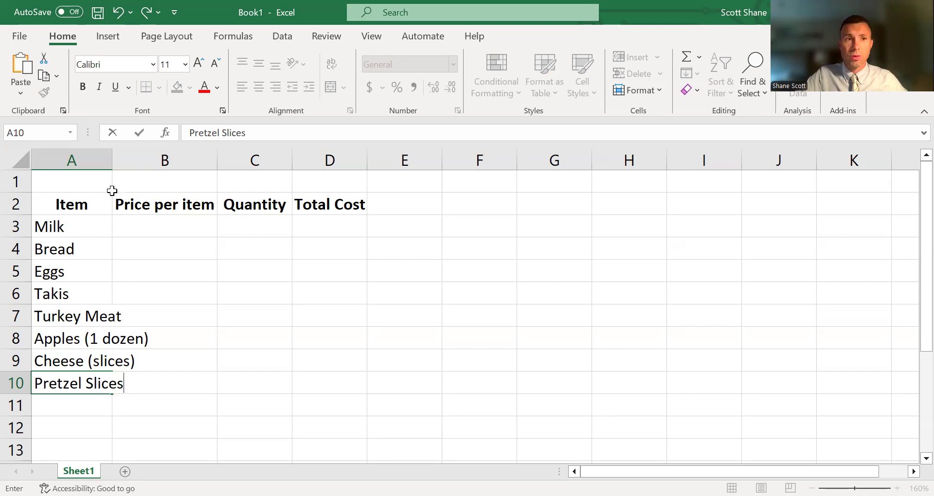
# Autofit column A to the longest item name.
pyautogui.click(109, 158)
pyautogui.doubleClick(112, 159)
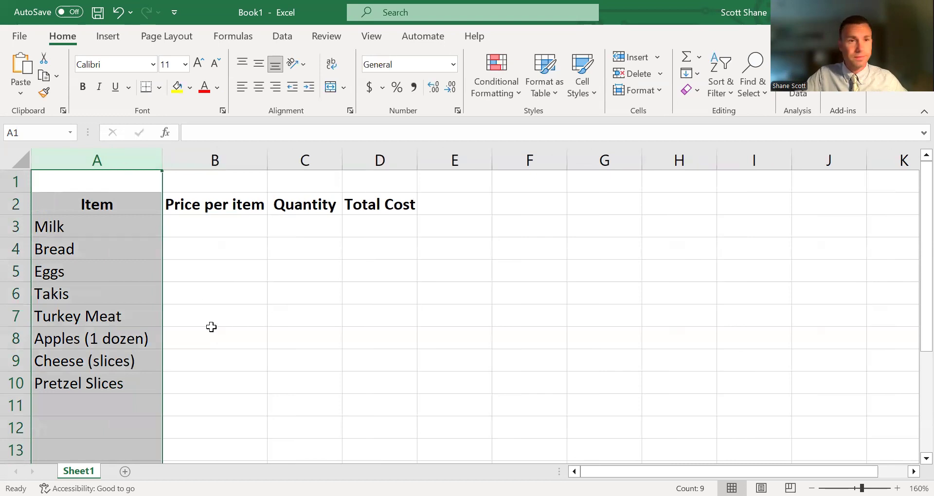
pyautogui.click(209, 300)
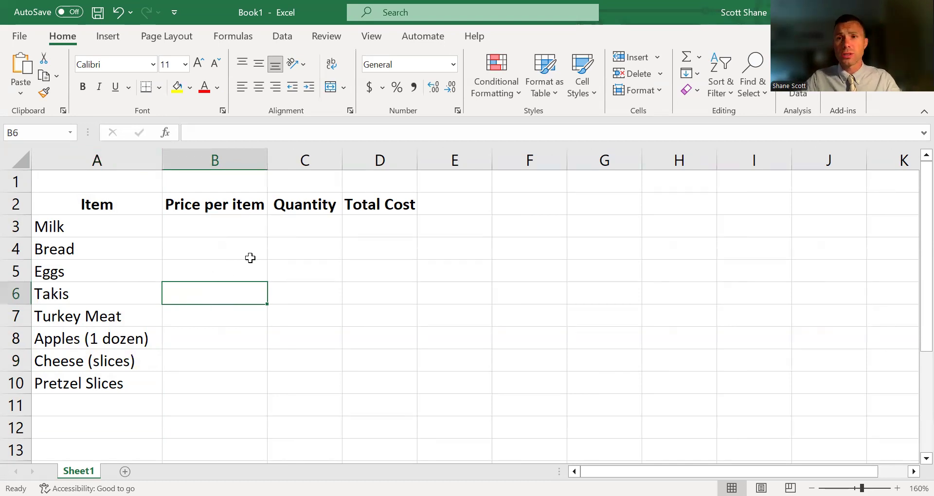
# Enter the prices per item 4.05, 3.00, 3.99 and 3.49 for Milk, Bread, Eggs and Takis in cells B3 to B6.
pyautogui.click(243, 227)
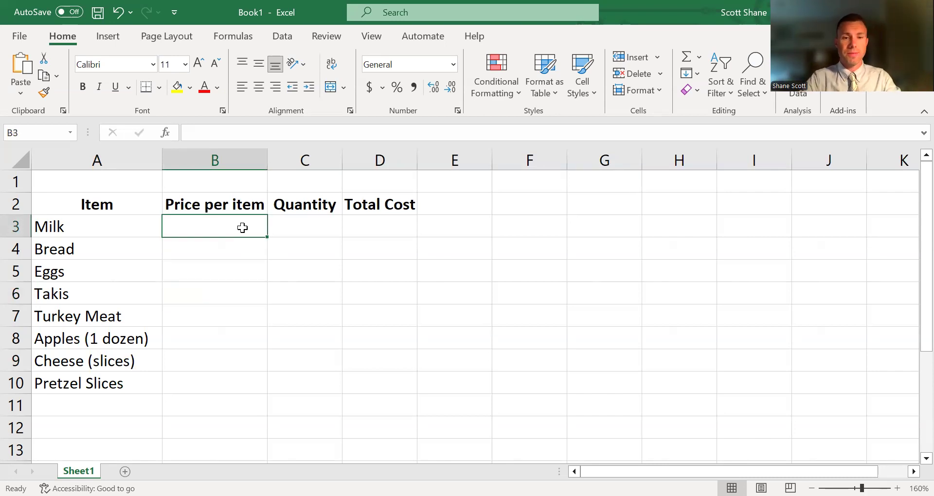
pyautogui.write('4.05')
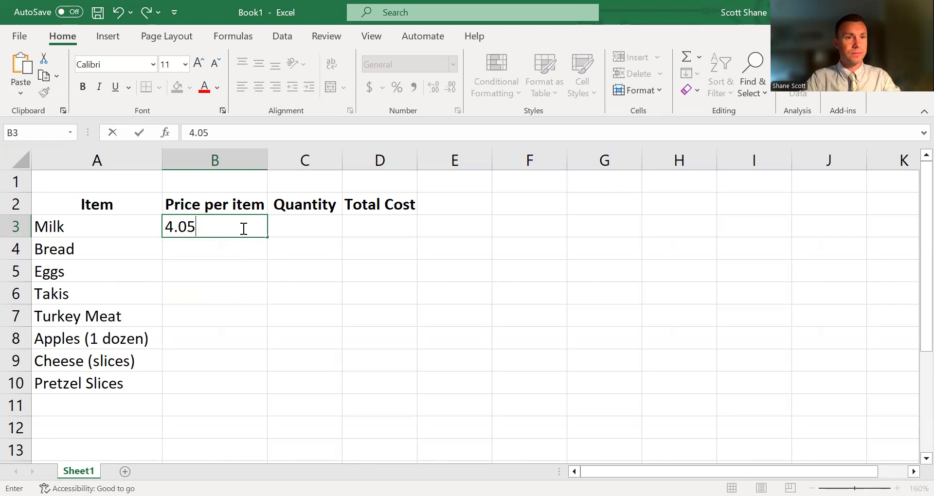
pyautogui.press('Return')
pyautogui.write('3.00')
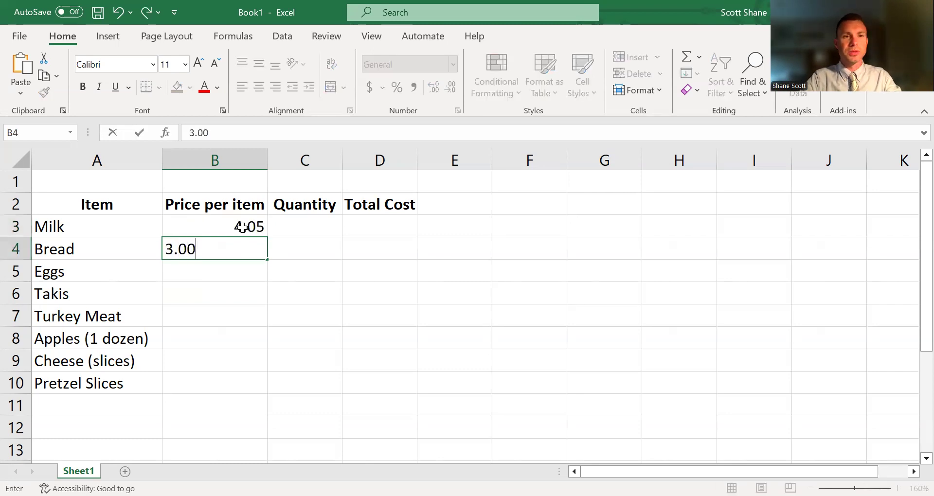
pyautogui.press('Return')
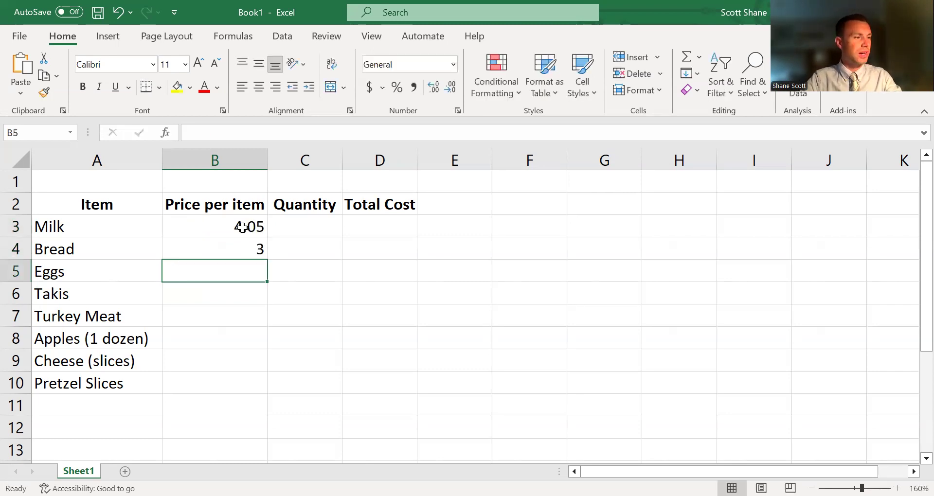
pyautogui.write('3.99')
pyautogui.press('Return')
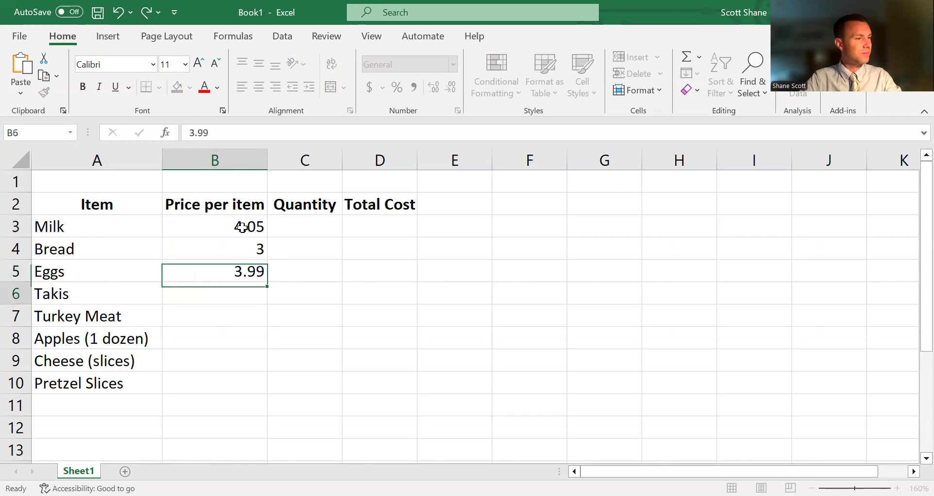
pyautogui.write('3.49')
pyautogui.press('Return')
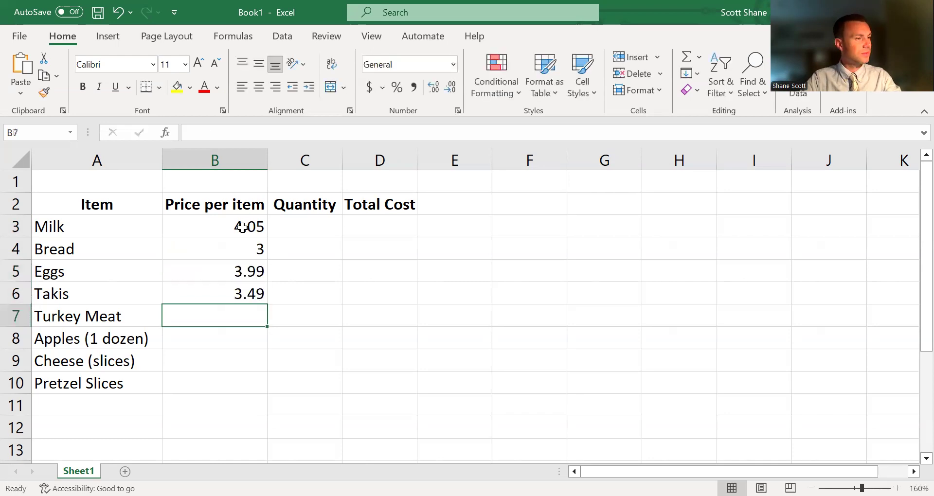
# Enter the prices 6.20, 12, 3.55 and 2.49 for Turkey Meat, Apples, Cheese and Pretzel Slices in cells B7 to B10.
pyautogui.write('6.20')
pyautogui.press('Return')
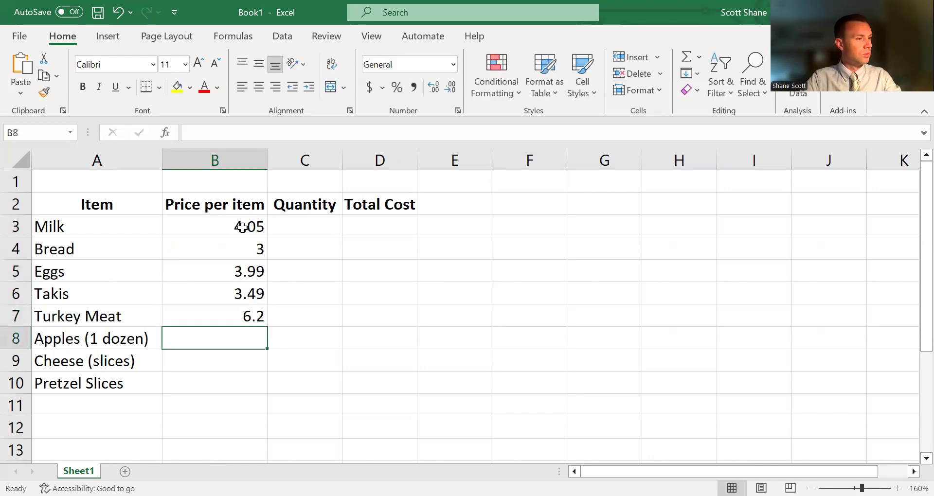
pyautogui.write('12')
pyautogui.press('Return')
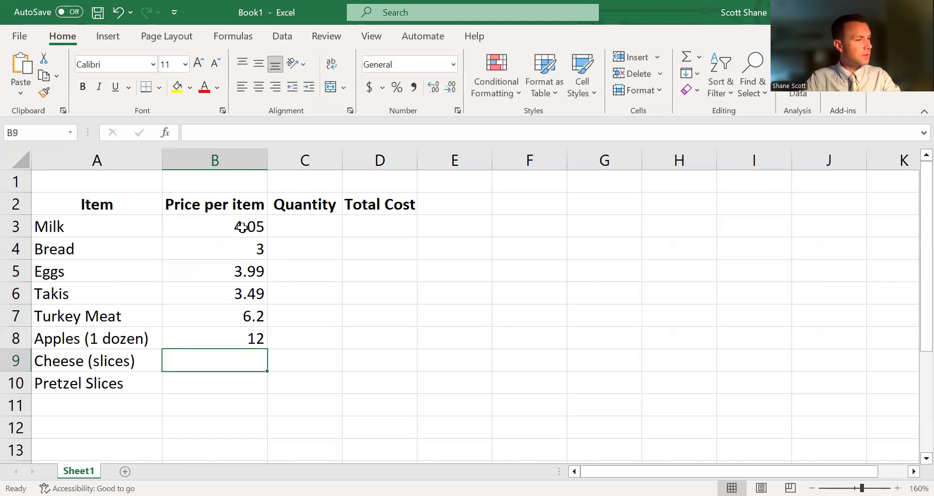
pyautogui.write('3.55')
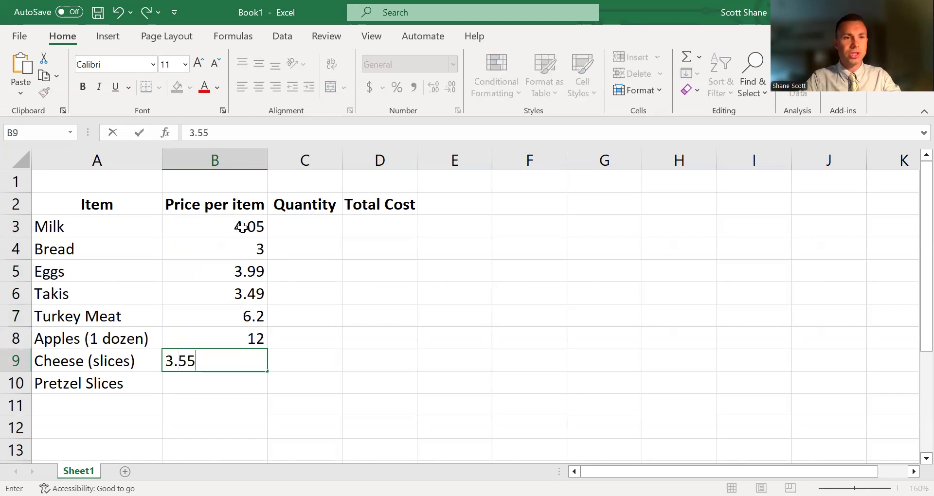
pyautogui.press('Return')
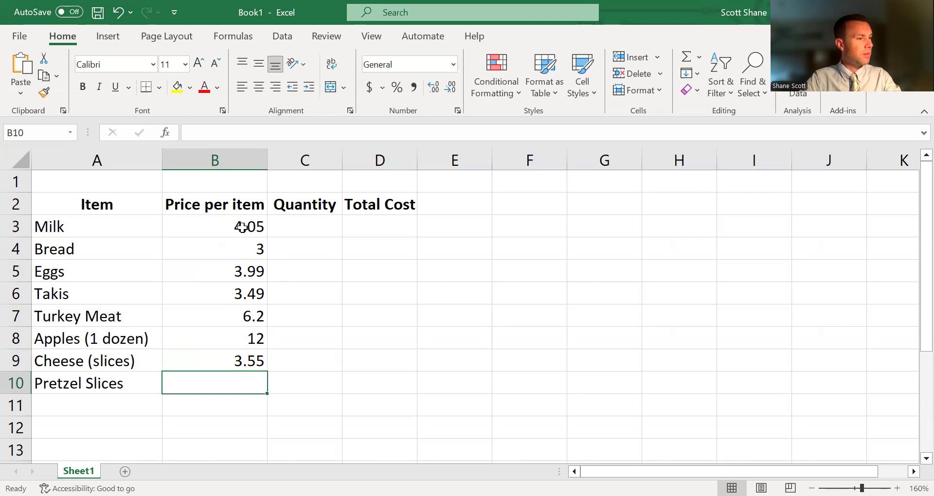
pyautogui.write('2.49')
pyautogui.press('Return')
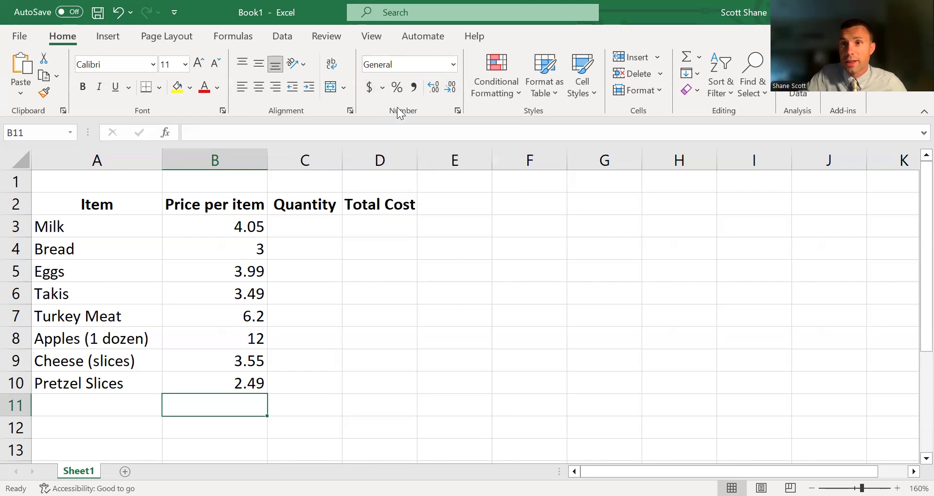
# Format the prices in B3:B10 with the Accounting number format in dollars.
pyautogui.moveTo(221, 228); pyautogui.dragTo(222, 384)
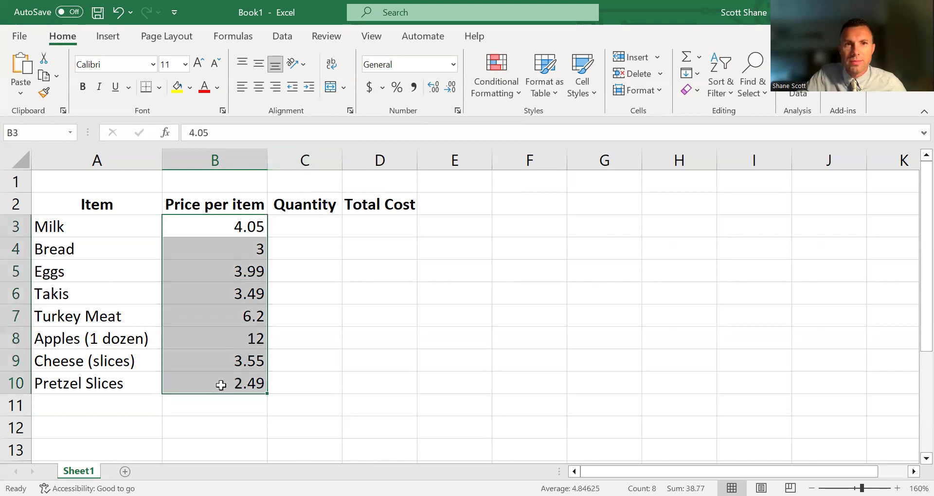
pyautogui.click(373, 88)
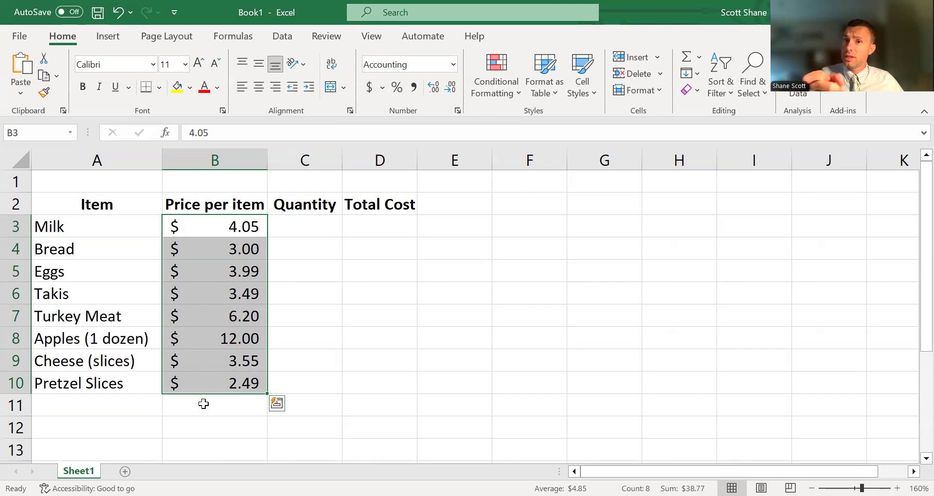
# Enter the quantities 2, 2, 1 and 2 for Milk, Bread, Eggs and Takis in cells C3 to C6.
pyautogui.click(293, 228)
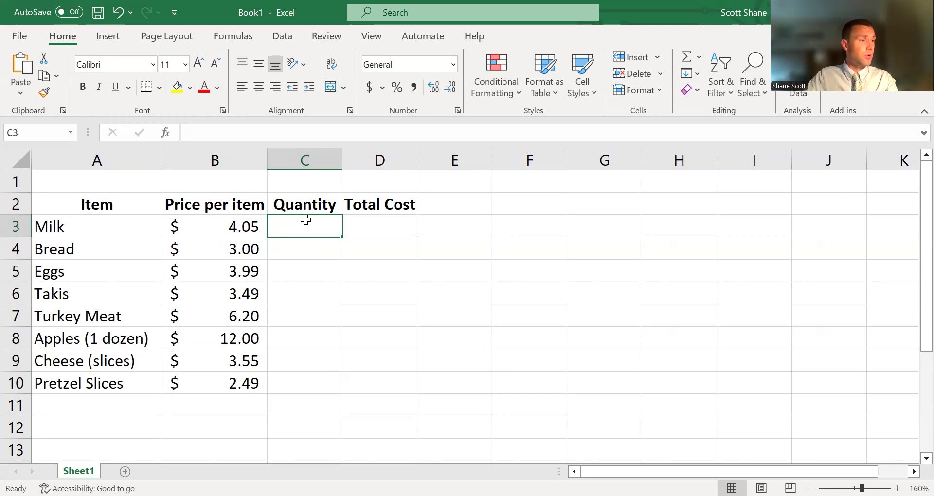
pyautogui.write('2')
pyautogui.press('Return')
pyautogui.write('2')
pyautogui.press('Return')
pyautogui.write('1')
pyautogui.press('Return')
pyautogui.write('2')
pyautogui.press('Return')
# Enter a quantity of 1 for each of the remaining items, Turkey Meat to Pretzel Slices, in cells C7 to C10.
pyautogui.write('1')
pyautogui.press('Return')
pyautogui.write('1')
pyautogui.press('Return')
pyautogui.write('1')
pyautogui.press('Return')
pyautogui.write('1')
pyautogui.press('Return')
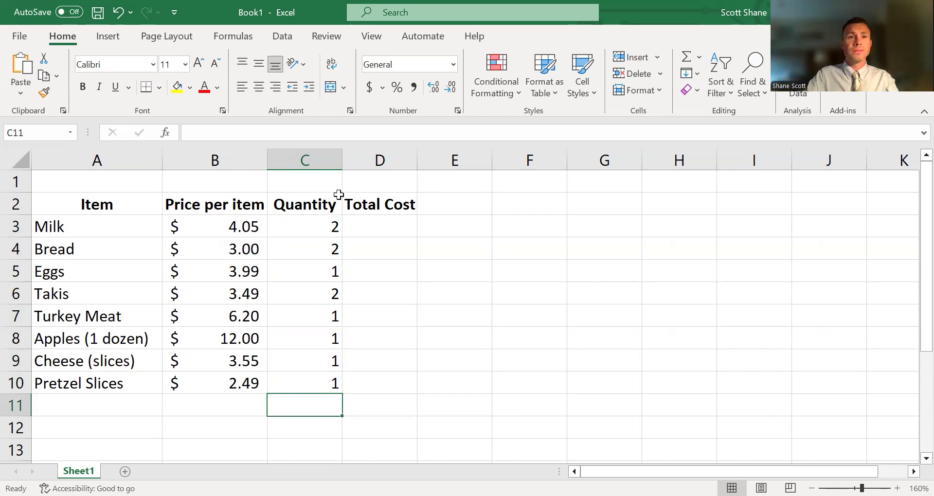
# Calculate the total cost of Milk in D3 with =B3*C3 and fill the formula down to D10.
pyautogui.click(402, 232)
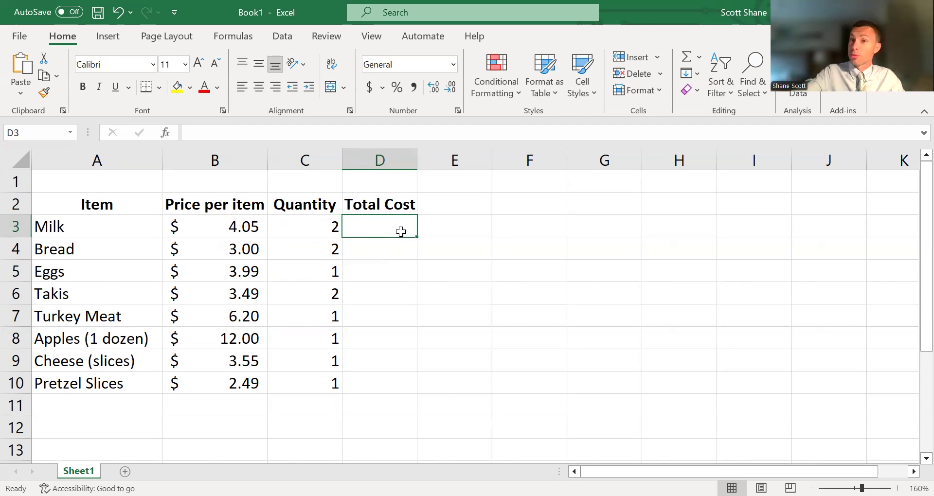
pyautogui.write('=')
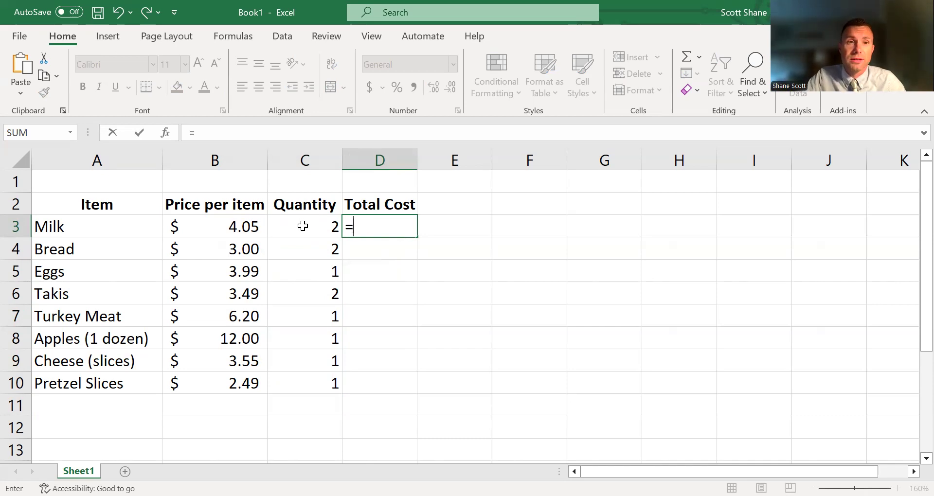
pyautogui.click(241, 227)
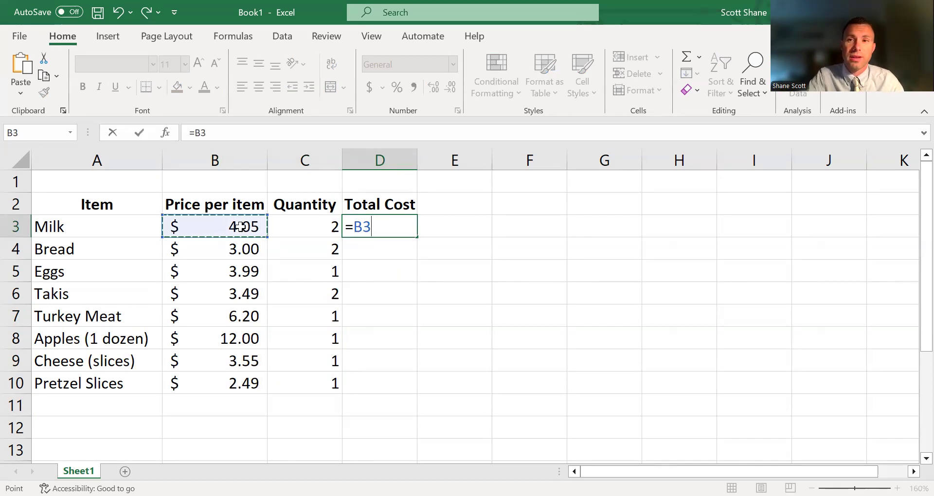
pyautogui.write('*')
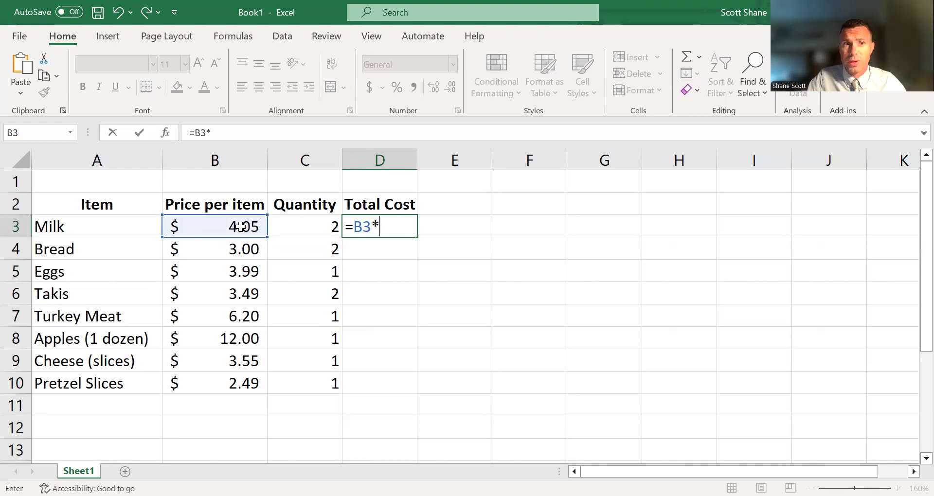
pyautogui.click(318, 225)
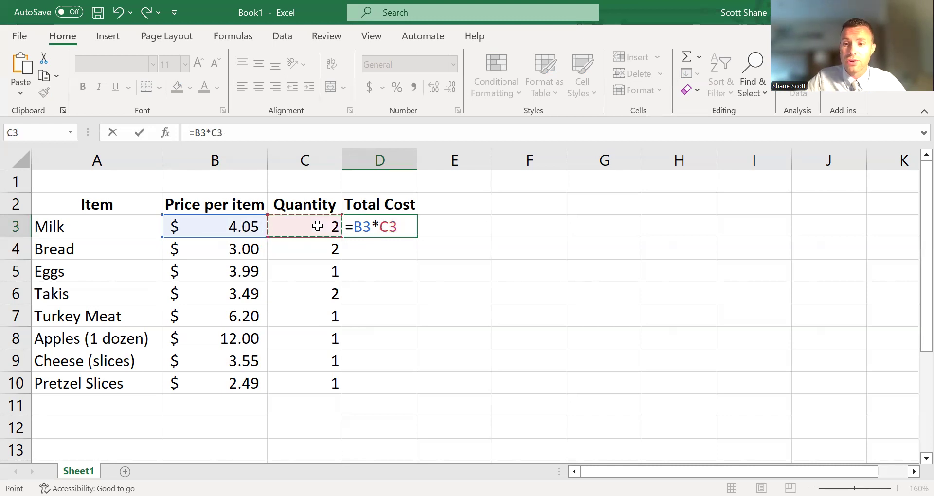
pyautogui.press('Return')
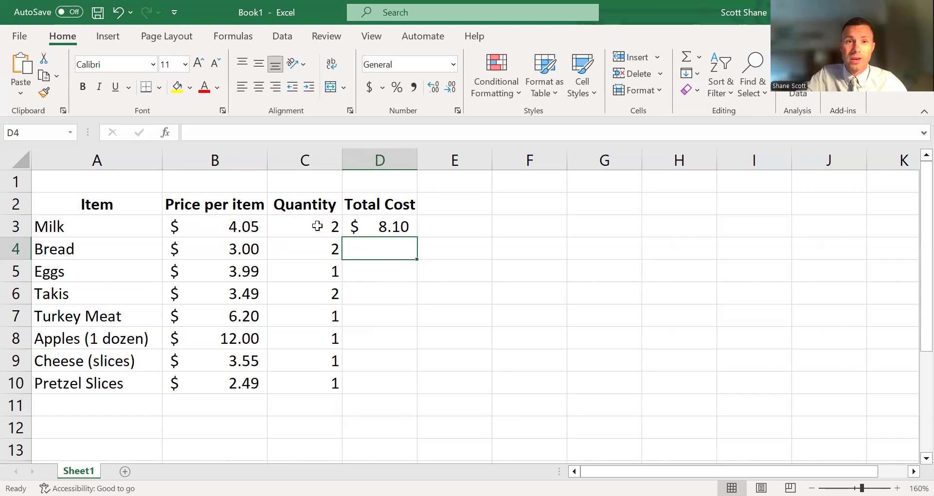
pyautogui.click(375, 228)
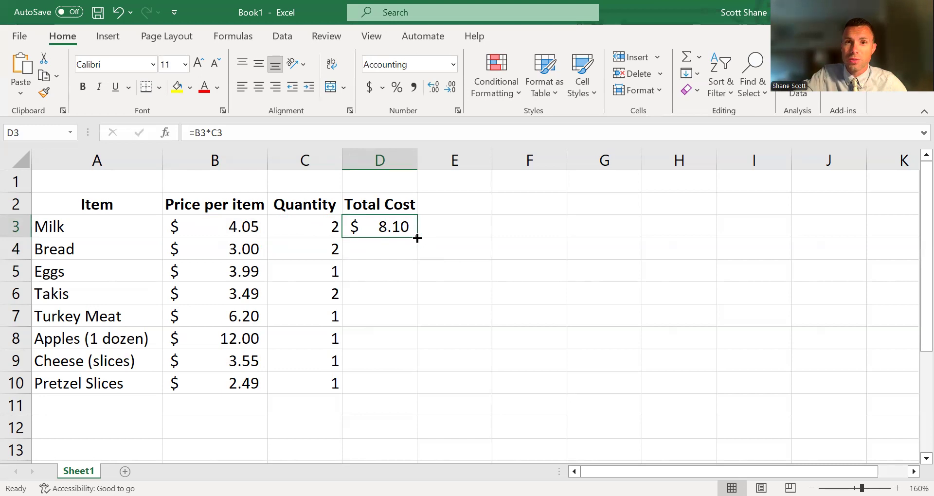
pyautogui.moveTo(417, 239); pyautogui.dragTo(400, 395)
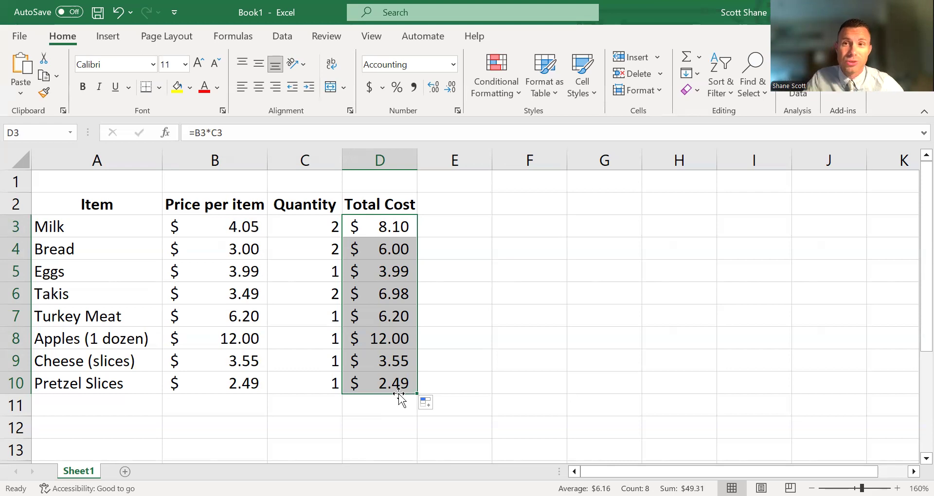
# Add up the Total Cost column in D11 with AutoSum over D3:D10.
pyautogui.click(394, 405)
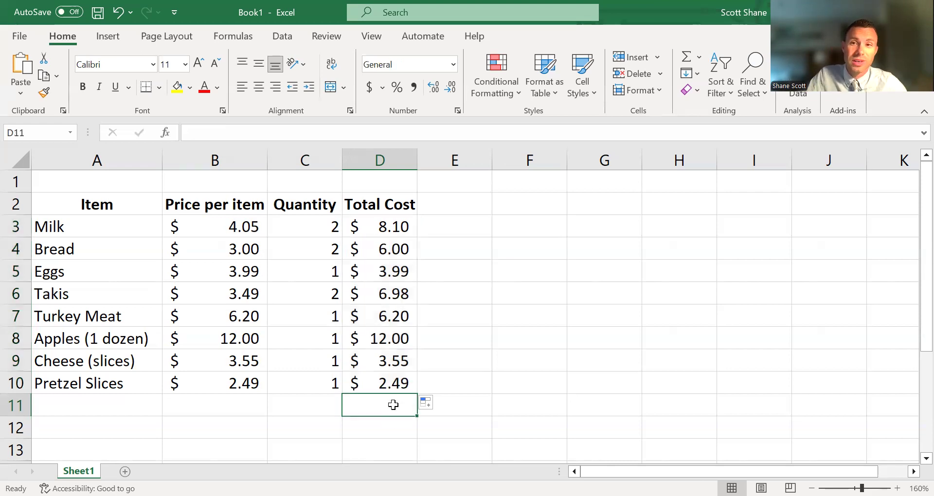
pyautogui.click(689, 57)
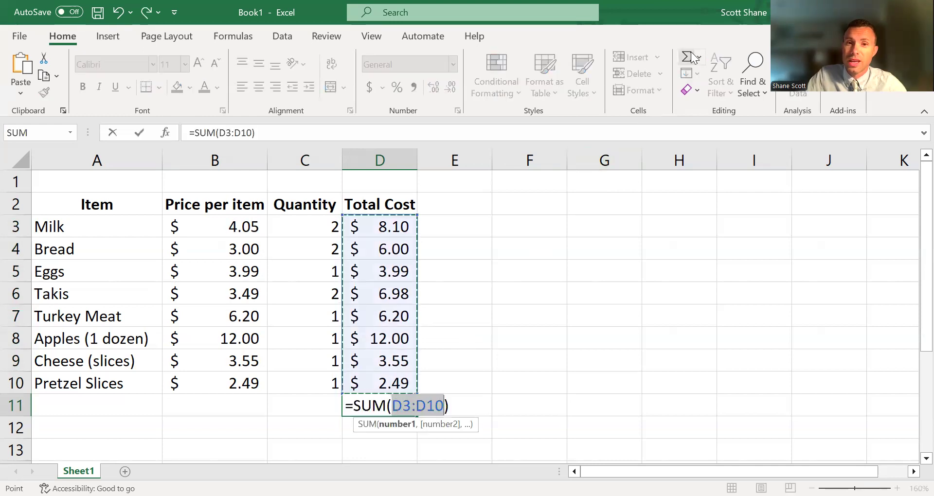
pyautogui.press('Return')
# Make the grand total in D11 bold with a yellow fill.
pyautogui.click(366, 404)
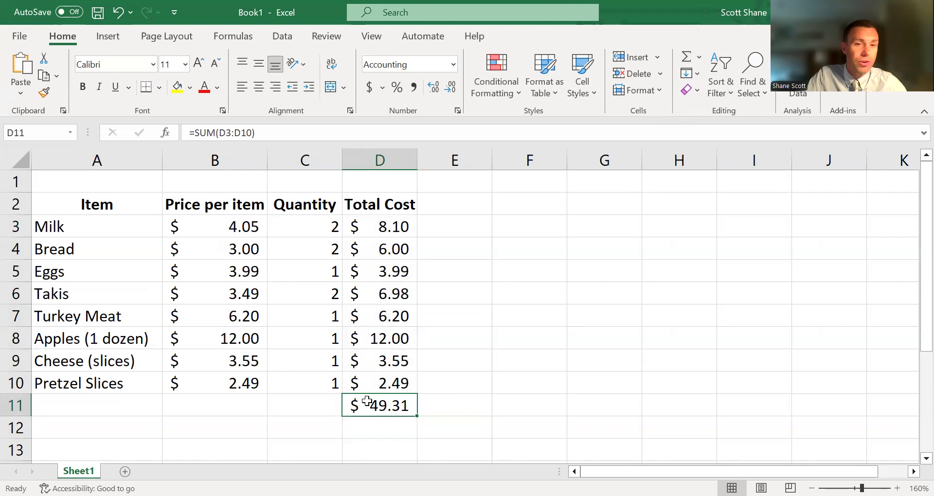
pyautogui.click(87, 89)
pyautogui.click(176, 88)
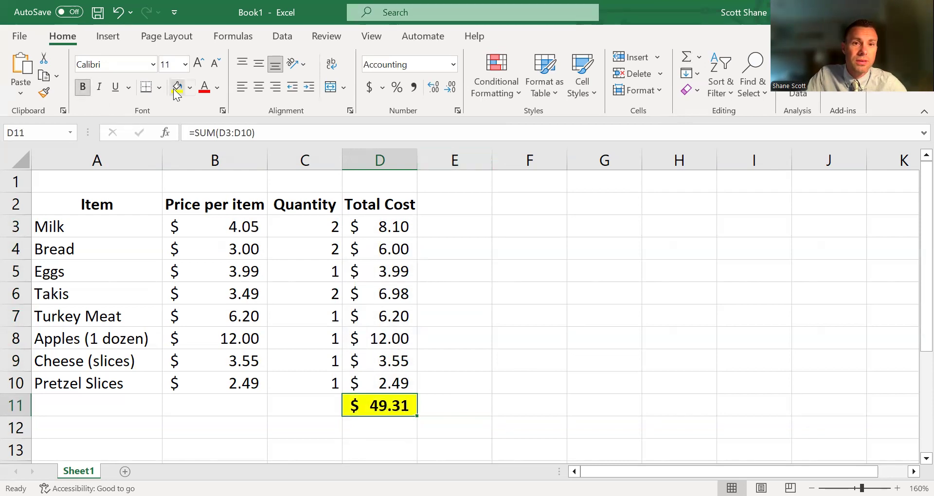
pyautogui.click(666, 392)
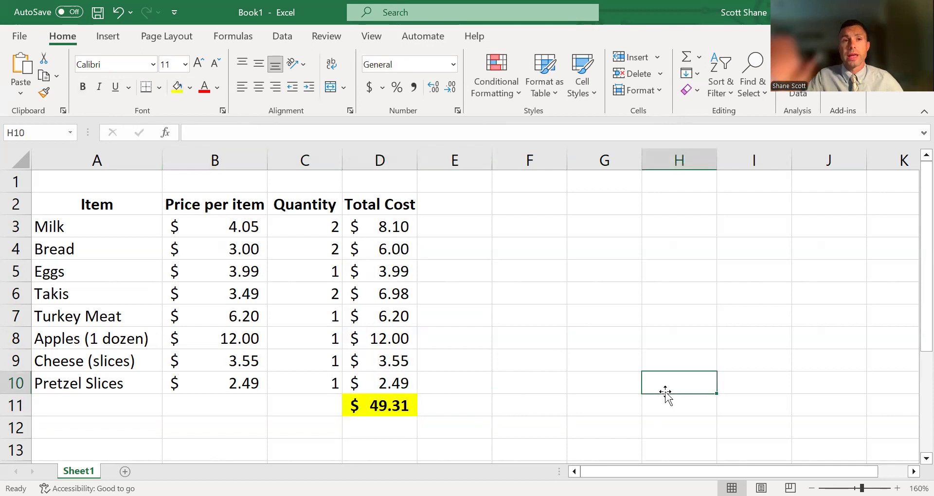